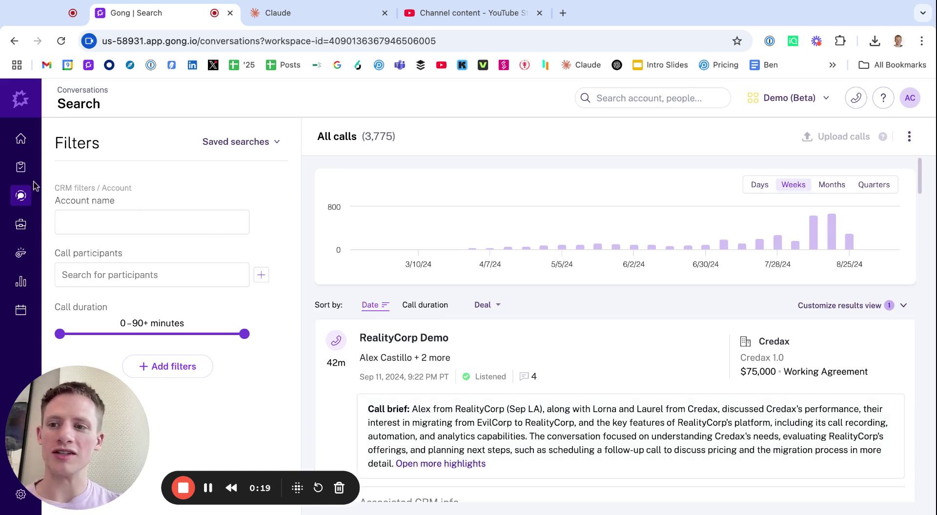
Open the RealityCorp Demo call in Gong, pausing playback and hiding the Comments panel.
left_click(418, 345)
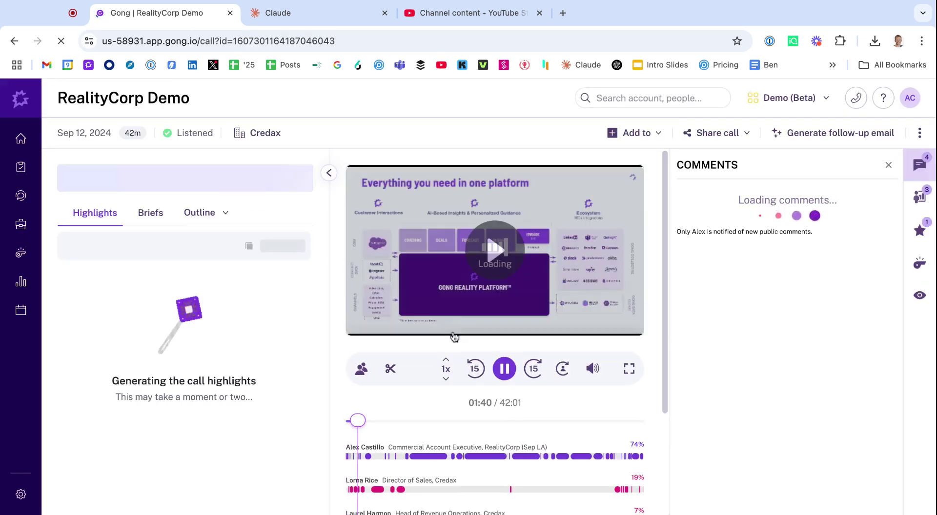
left_click(504, 369)
mouse_move(919, 165)
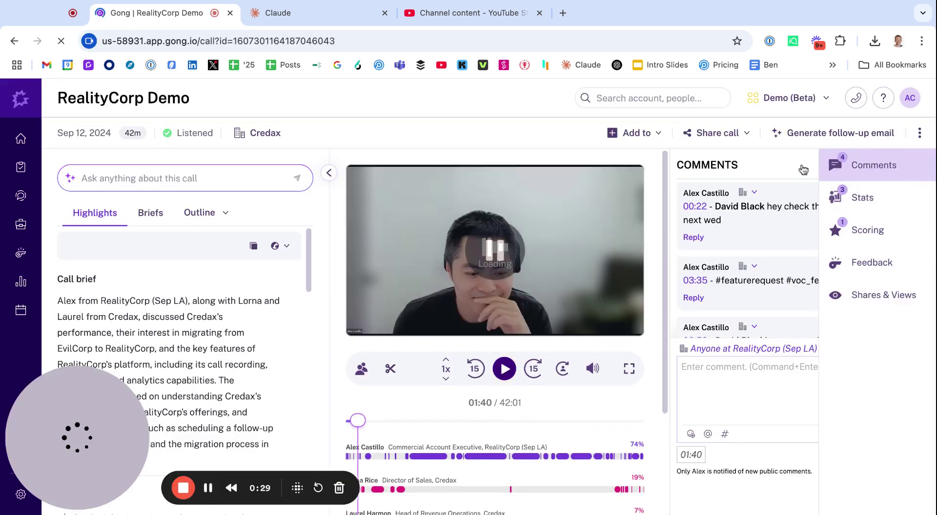
left_click(890, 165)
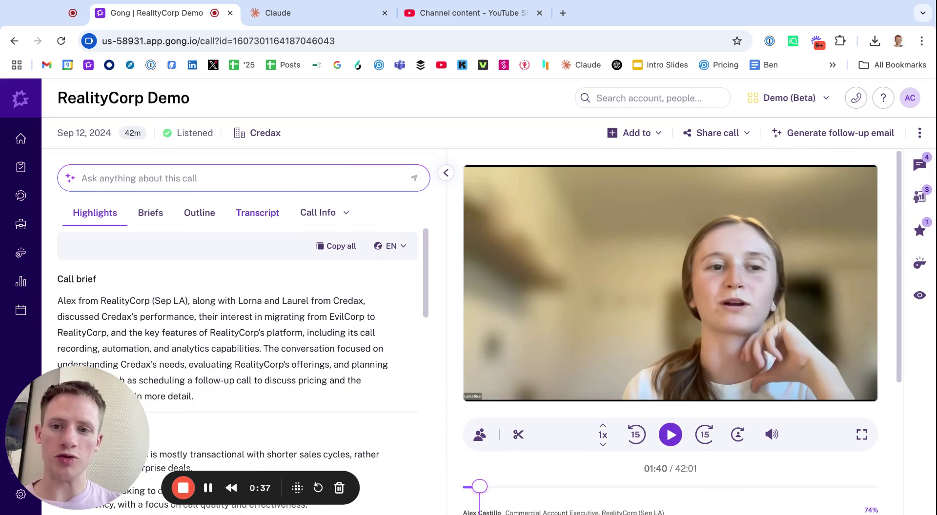
Copy the call's entire transcript and go to the Claude projects list.
left_click(257, 213)
left_click(342, 247)
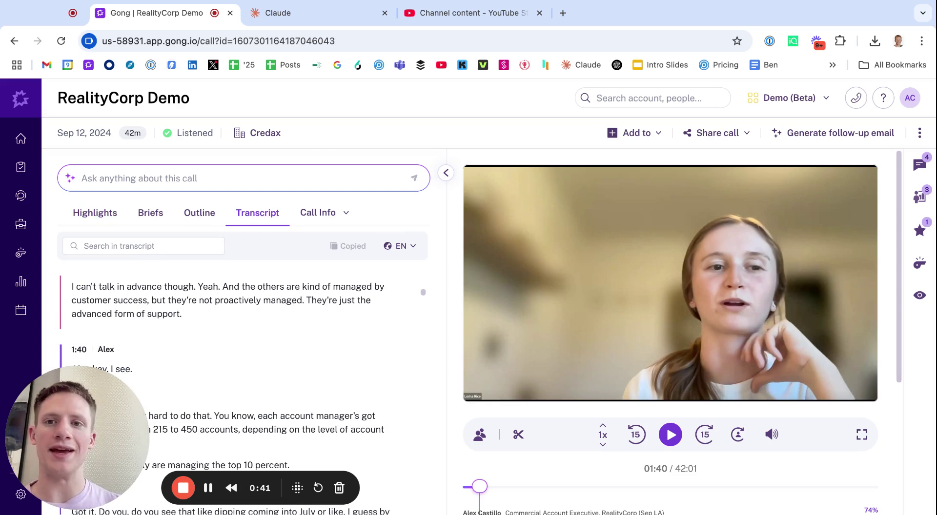
left_click(316, 17)
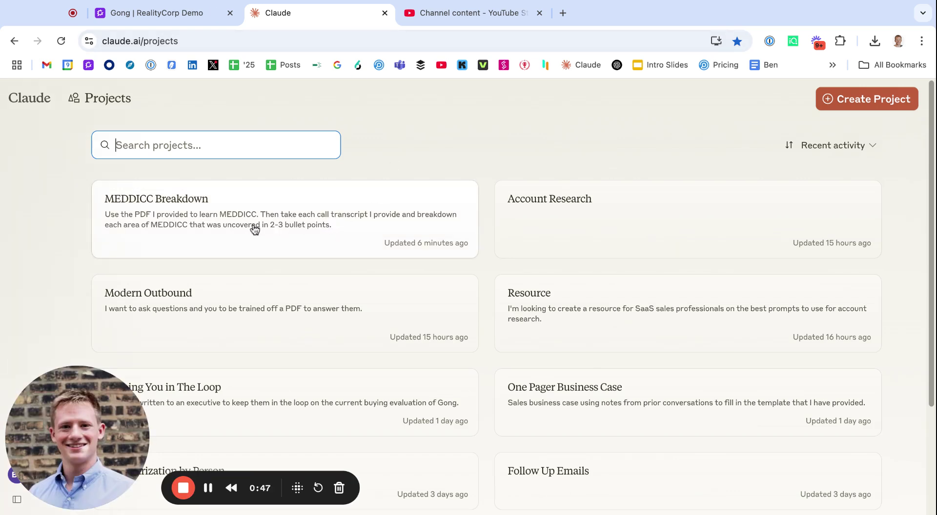
Paste the RealityCorp Demo transcript into a new MEDDICC Breakdown project chat and send it.
left_click(296, 228)
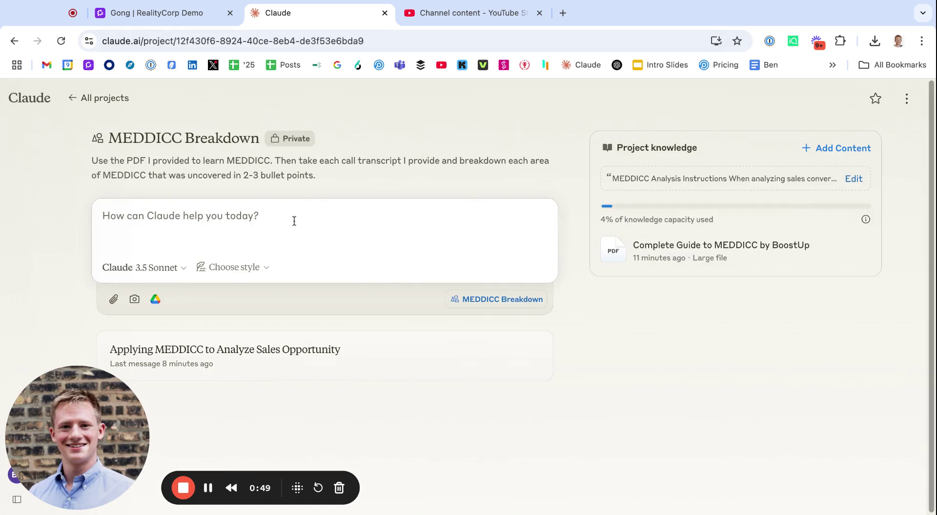
key("super+v")
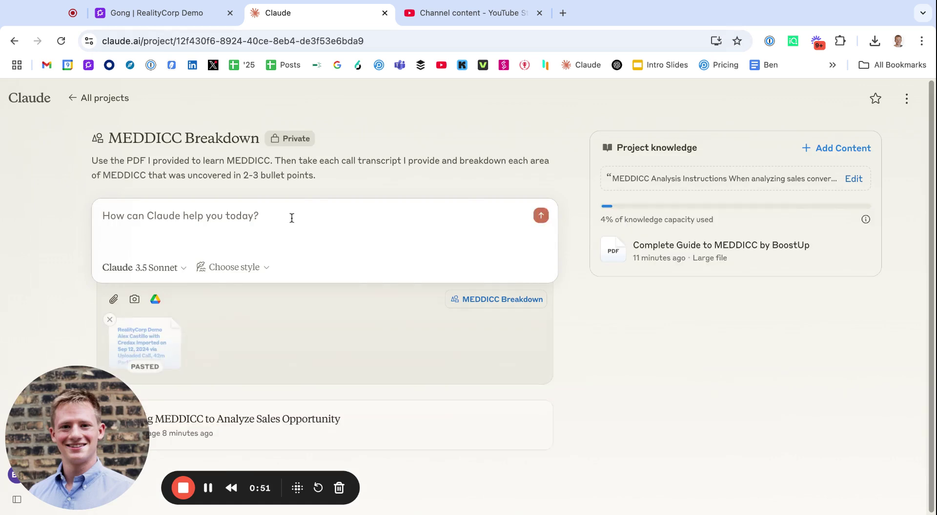
key("Return")
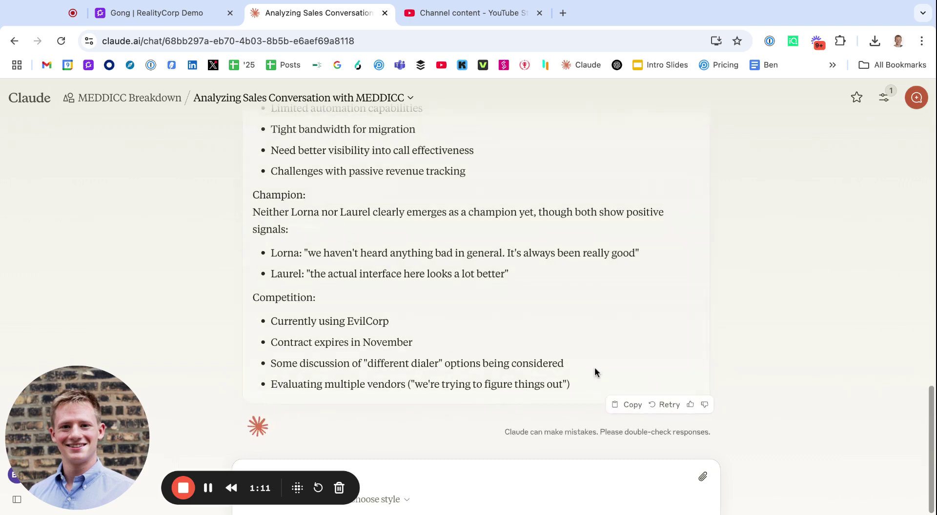
Review Claude's MEDDICC analysis from the Champion and Competition findings back up to Metrics and Economic Buyer.
left_click_drag(571, 386, 279, 230)
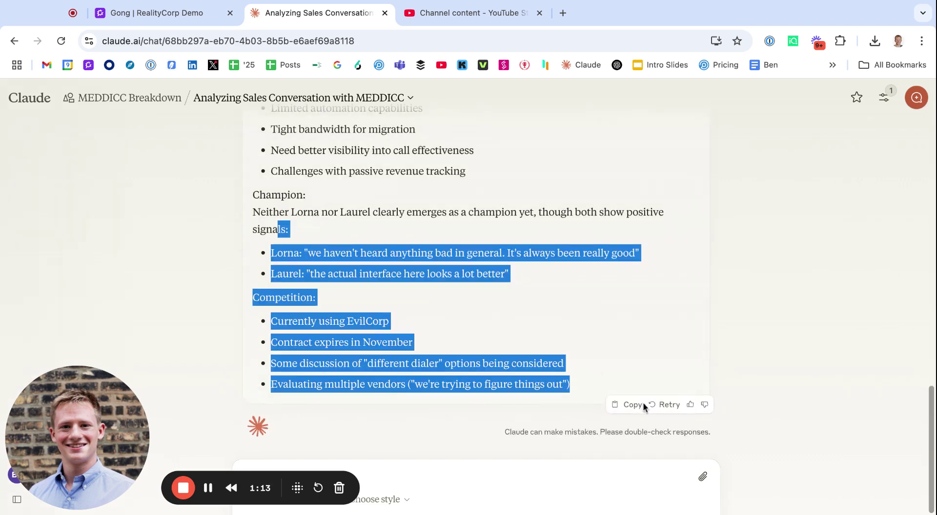
left_click(544, 337)
scroll(545, 338, "up", 1)
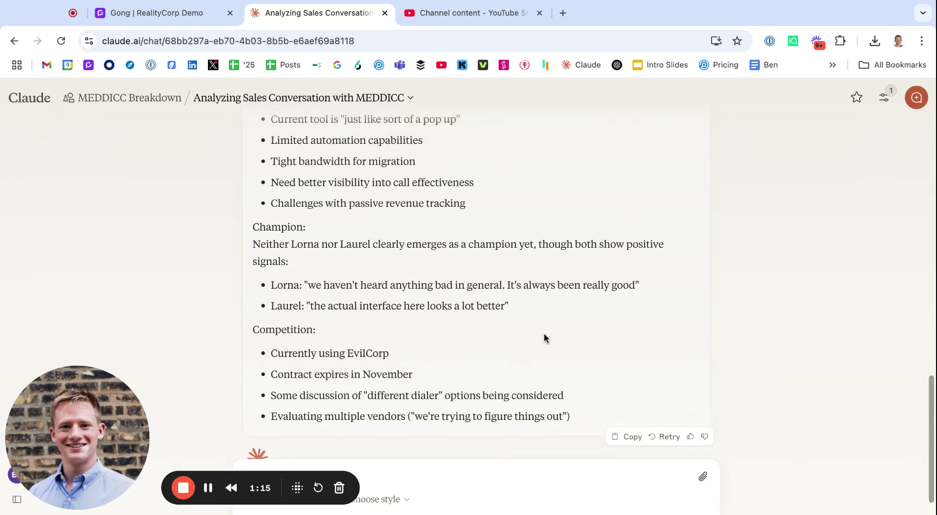
scroll(545, 337, "up", 1)
scroll(540, 351, "up", 1)
scroll(540, 351, "up", 1)
scroll(540, 353, "up", 5)
scroll(540, 354, "up", 3)
scroll(540, 354, "up", 6)
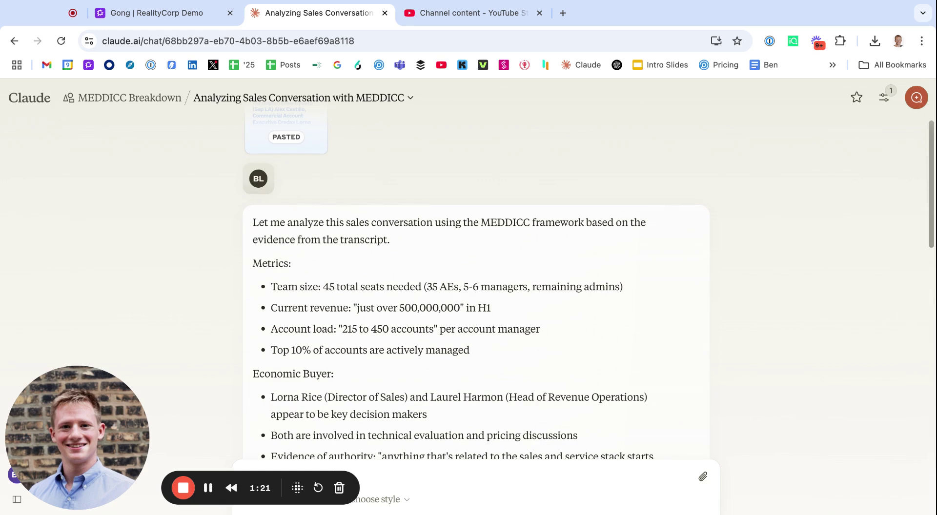
scroll(503, 353, "down", 1)
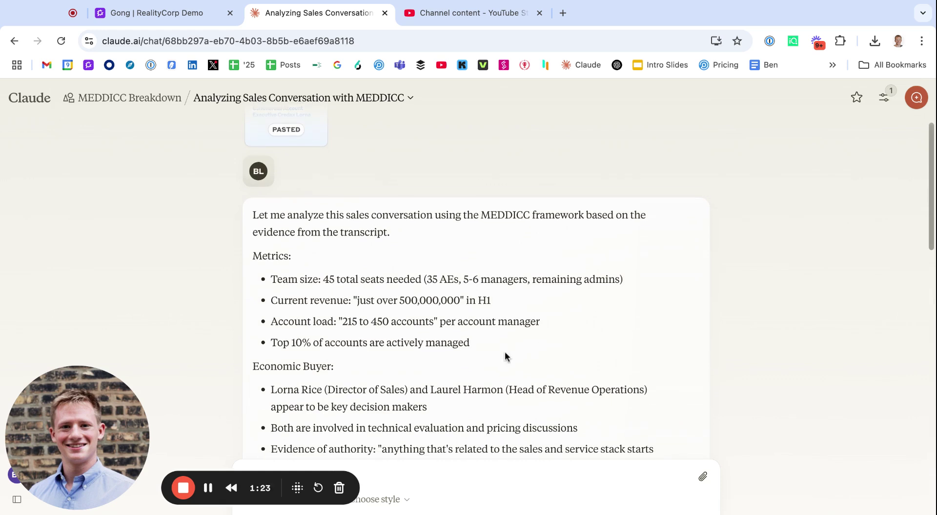
scroll(503, 352, "down", 1)
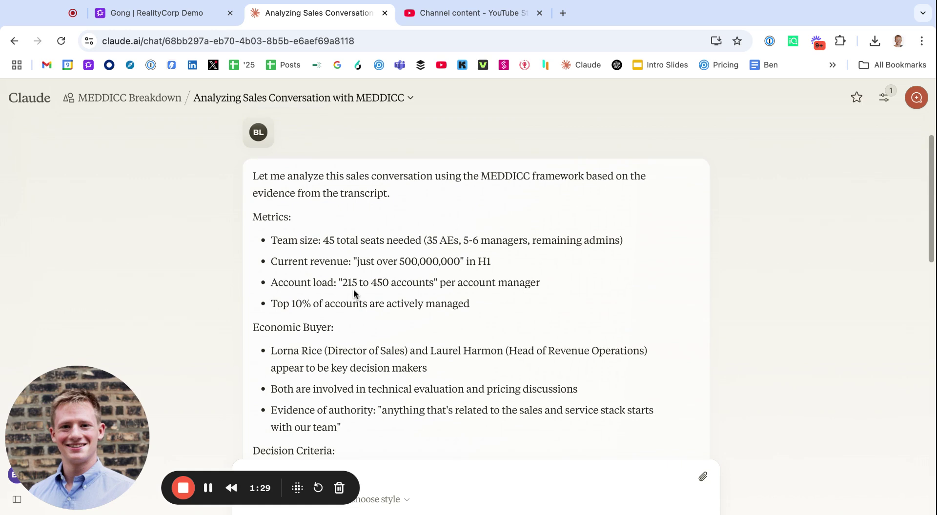
scroll(378, 289, "down", 1)
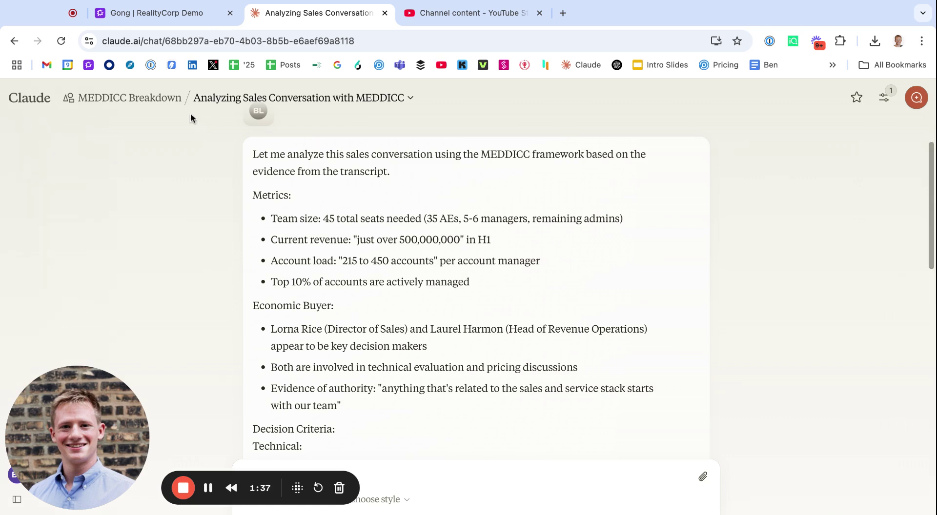
left_click(150, 98)
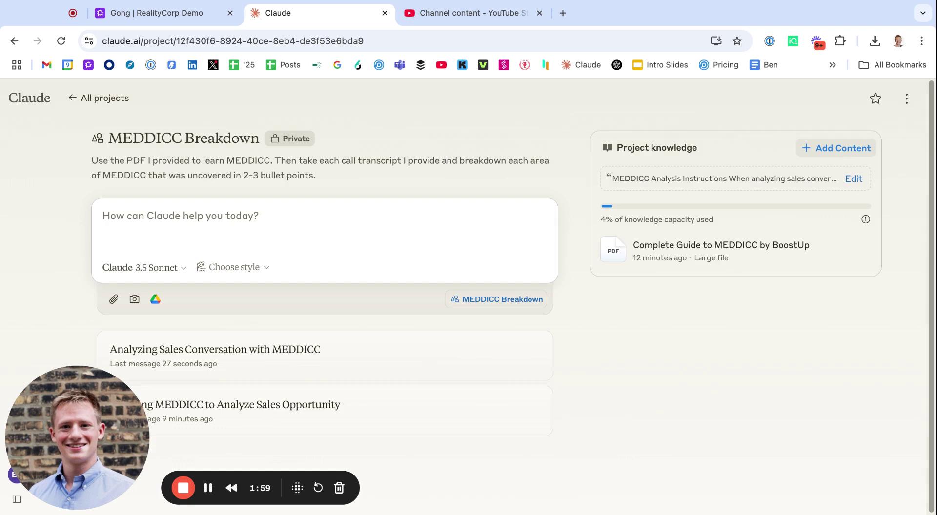
mouse_move(732, 250)
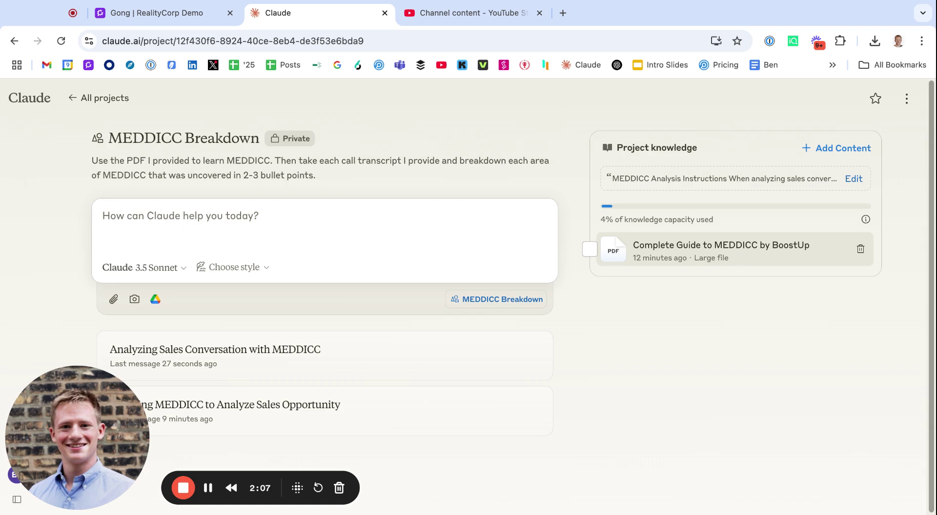
Open the MEDDICC Breakdown project instructions and scroll down to the Metrics rules.
left_click(858, 186)
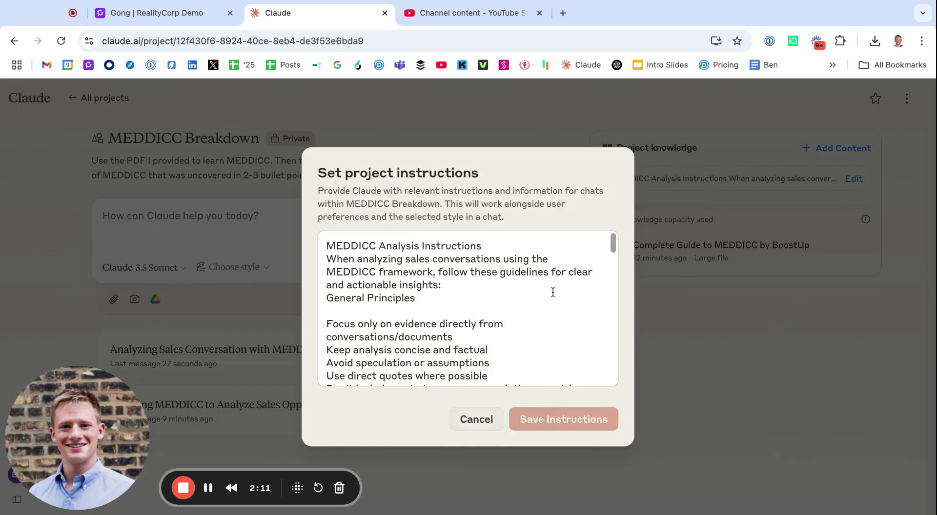
scroll(551, 293, "down", 2)
scroll(553, 316, "down", 1)
scroll(553, 316, "down", 3)
scroll(553, 316, "down", 2)
scroll(554, 318, "down", 1)
scroll(554, 318, "down", 1)
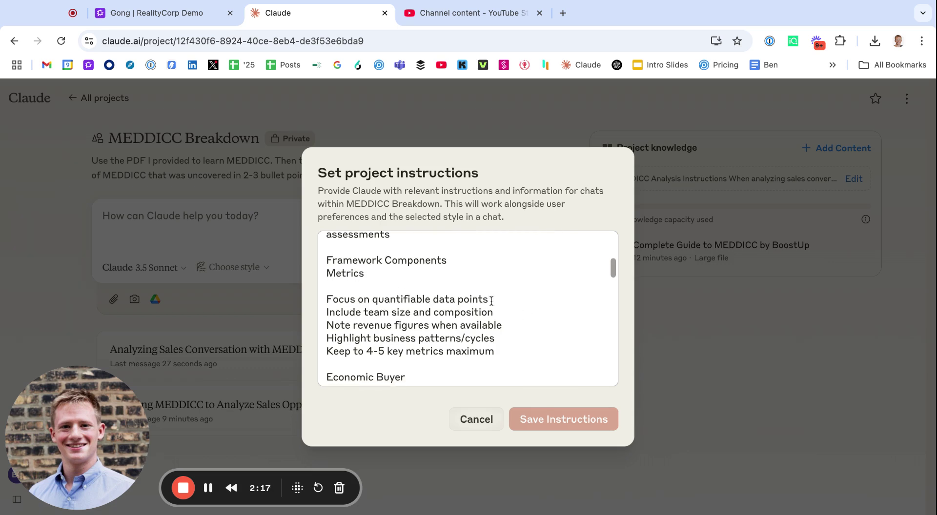
Highlight the quantifiable data points and 4-5 key metrics guidelines, continuing toward Economic Buyer guidance.
left_click(497, 300)
key("shift+Left")
key("shift+Left")
key("shift+Left")
key("shift+Left")
key("shift+Left")
key("shift+Left")
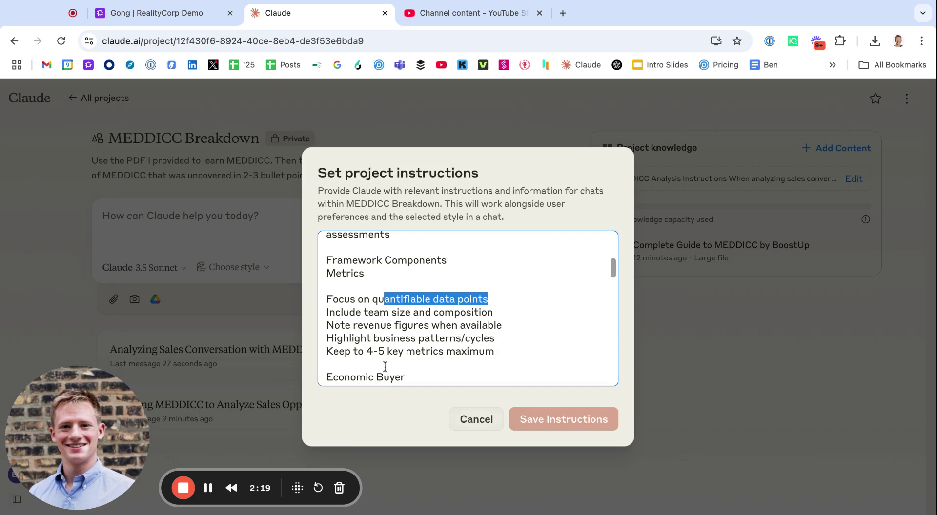
left_click(364, 357)
key("shift+Right")
key("shift+Right")
key("shift+Right")
key("shift+Right")
key("shift+Right")
key("shift+Right")
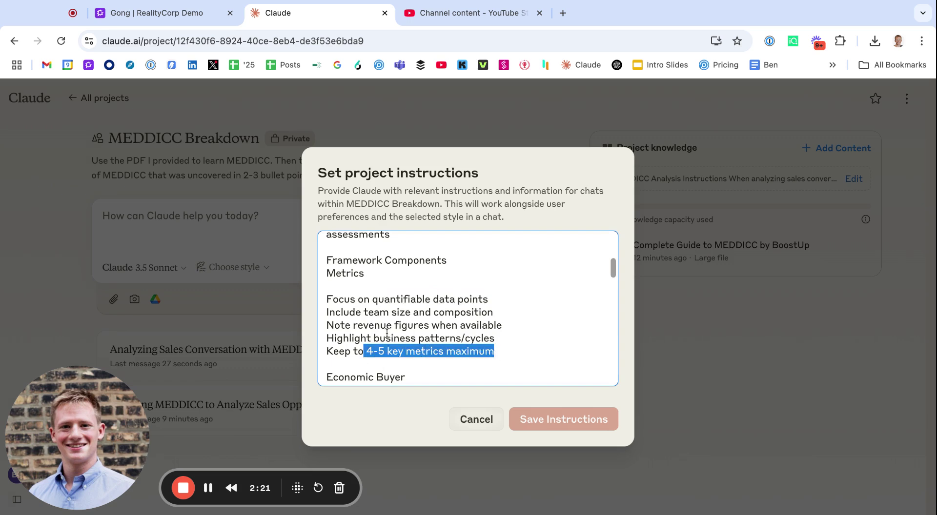
scroll(381, 307, "down", 1)
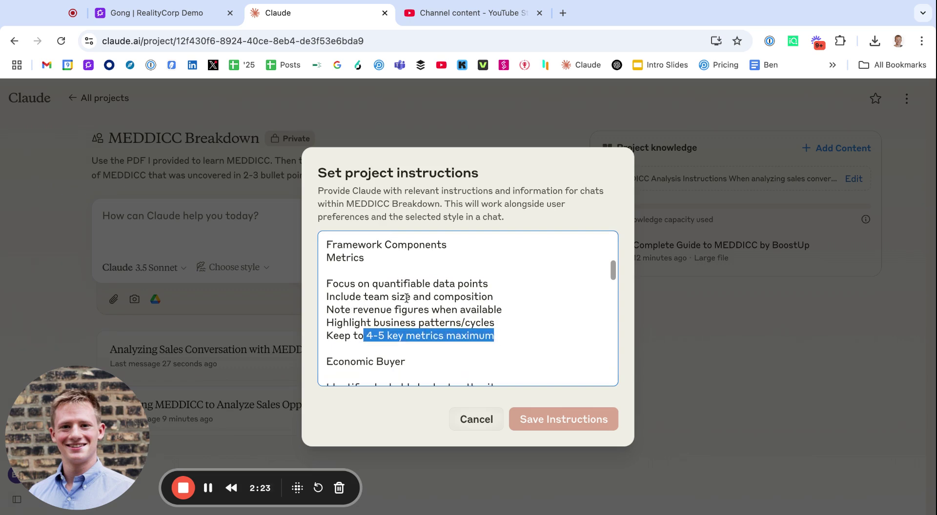
scroll(466, 363, "down", 1)
scroll(466, 363, "down", 1)
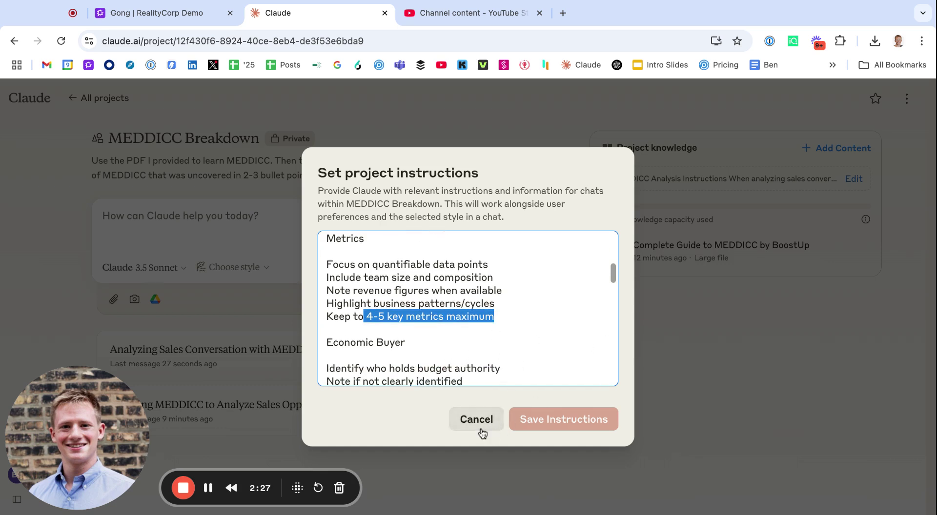
Cancel the Set project instructions dialog, leaving the instructions unchanged.
left_click(482, 429)
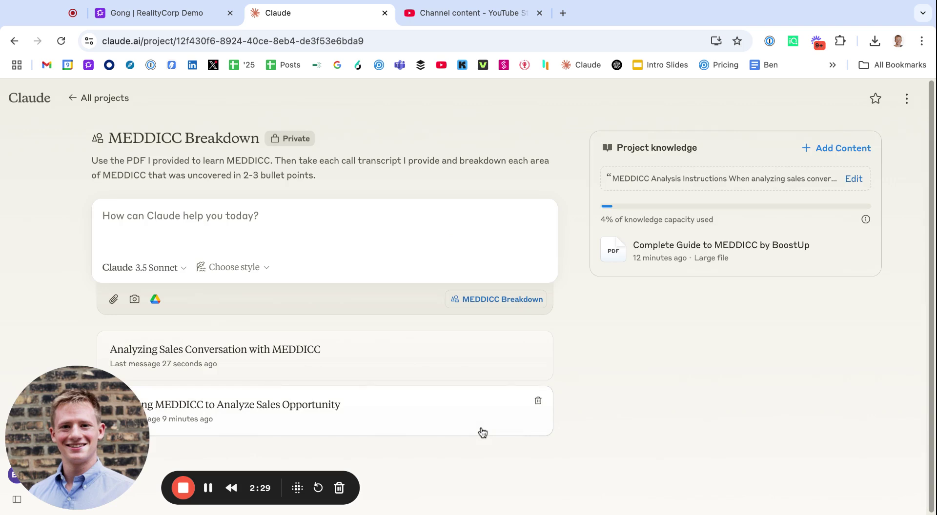